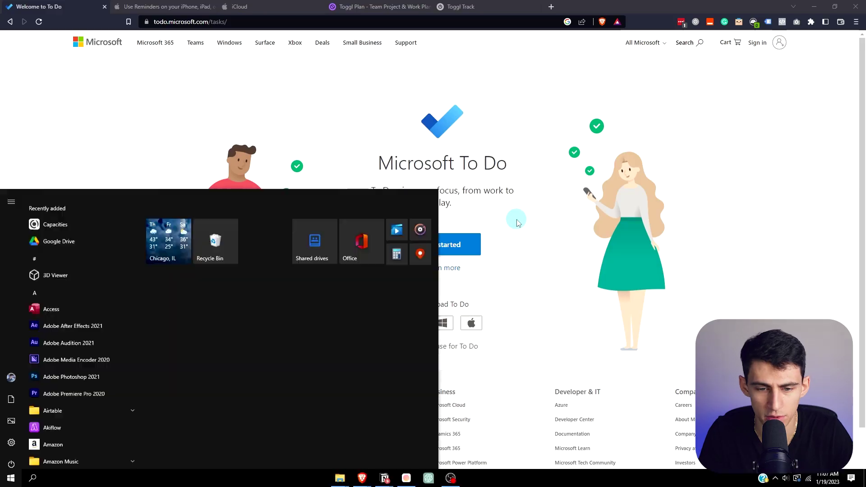
Step: Search Start for 'microsoft to' and launch the Microsoft To Do desktop app
text(todoist)
key(Return)
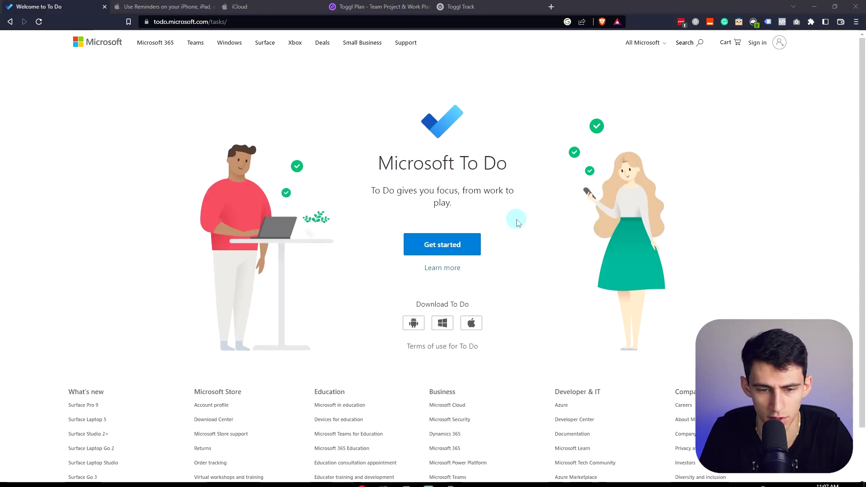
key(super)
text(microsoft to)
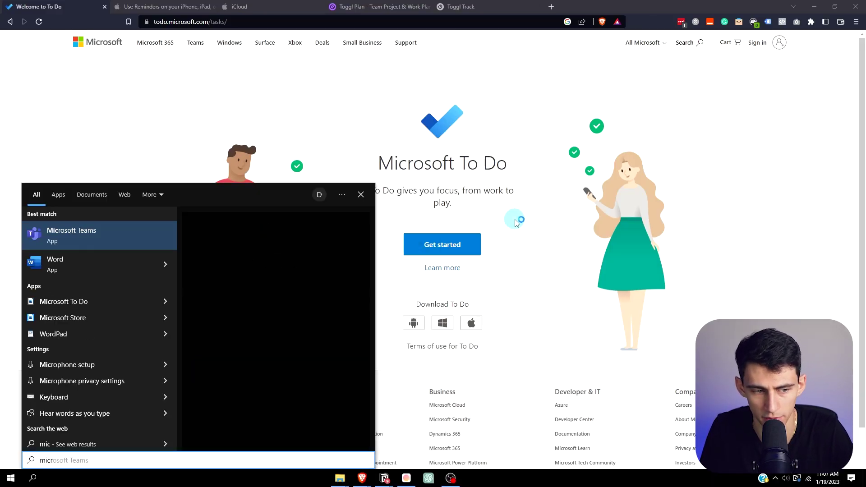
key(Return)
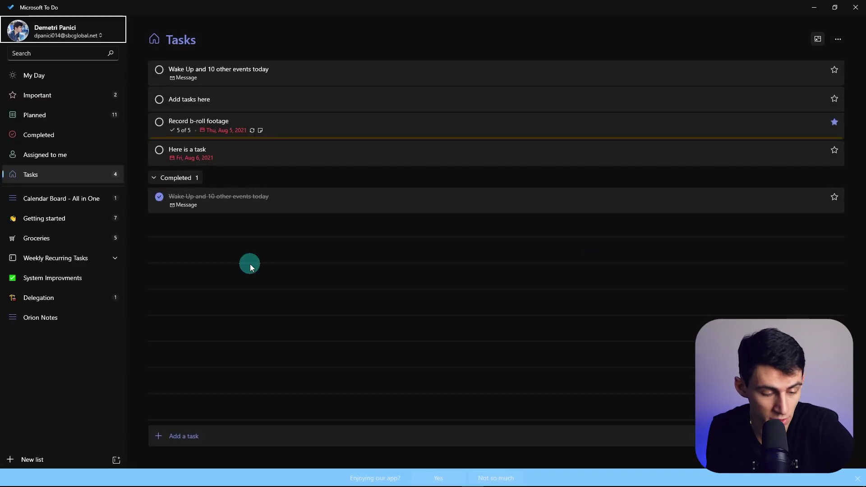
Step: Browse the Calendar Board, Completed, Planned and Getting started lists in To Do
key(super)
key(Escape)
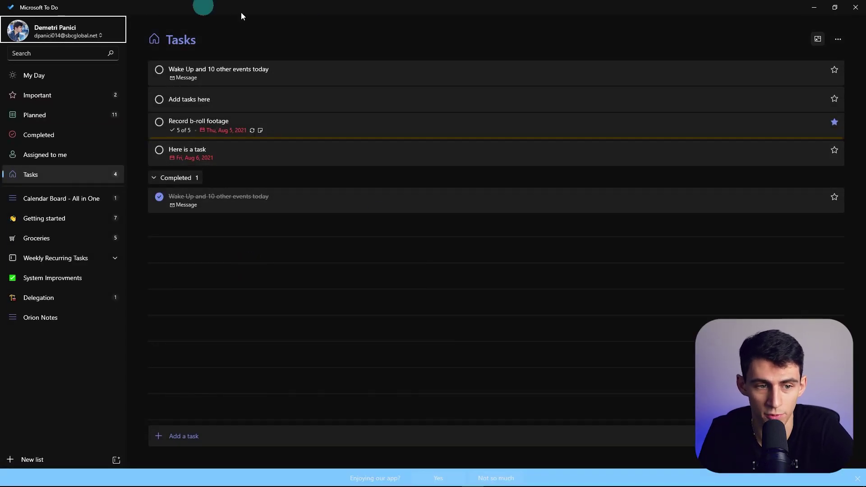
click(260, 21)
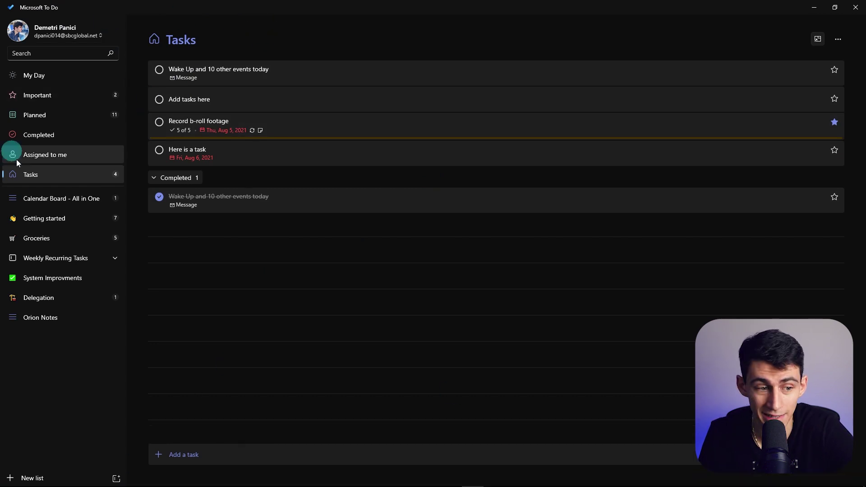
click(28, 199)
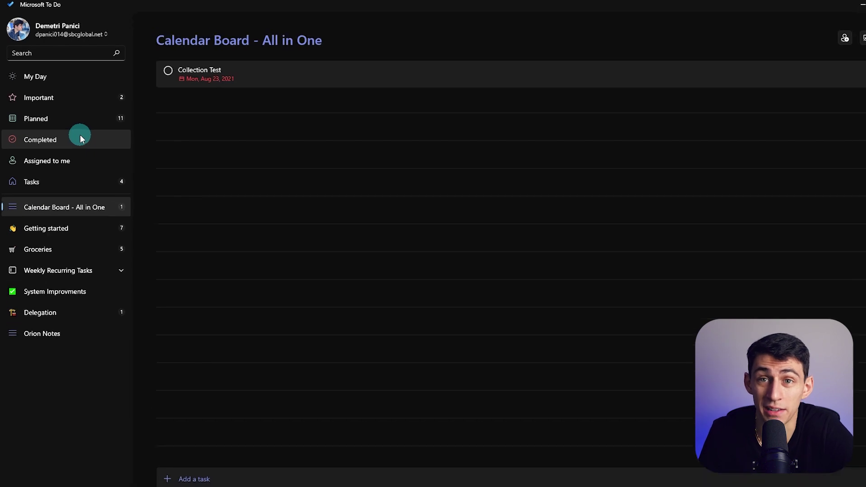
click(80, 135)
click(84, 124)
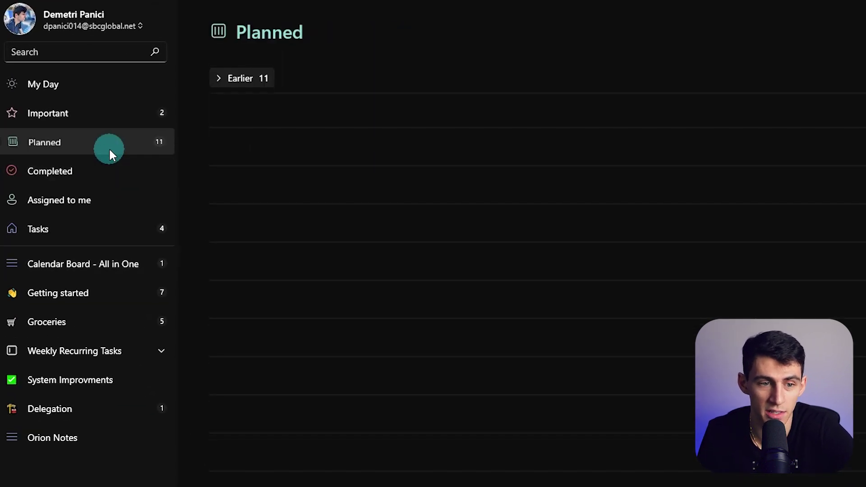
click(67, 293)
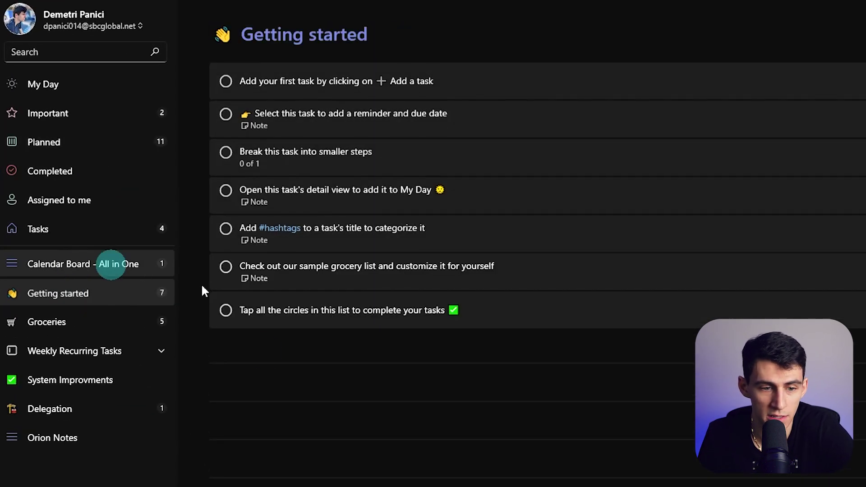
Step: Expand Weekly Recurring Tasks and open the Monday list's Example task details
click(50, 356)
click(93, 382)
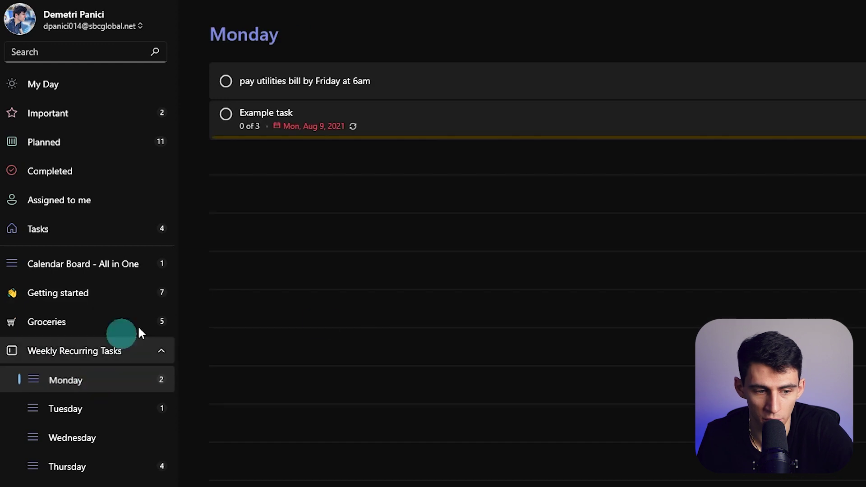
click(422, 114)
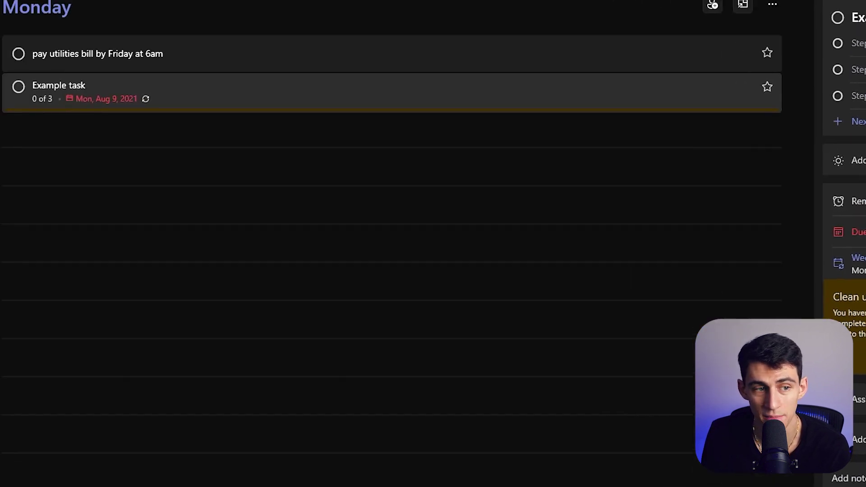
Step: Open My Day, then switch to the Apple Reminders help article tab
click(84, 86)
click(335, 174)
click(106, 112)
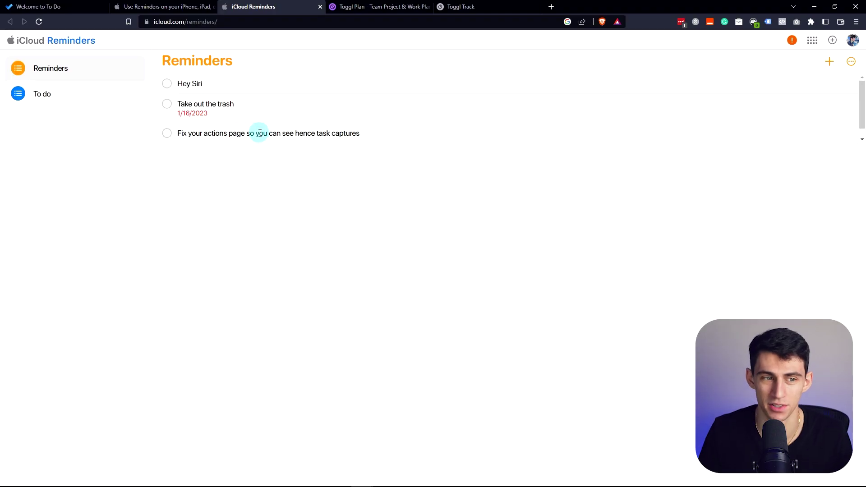
click(198, 7)
Step: Scroll the Reminders help article to 'Create a reminder', then return to iCloud Reminders
scroll(417, 235, down, 6)
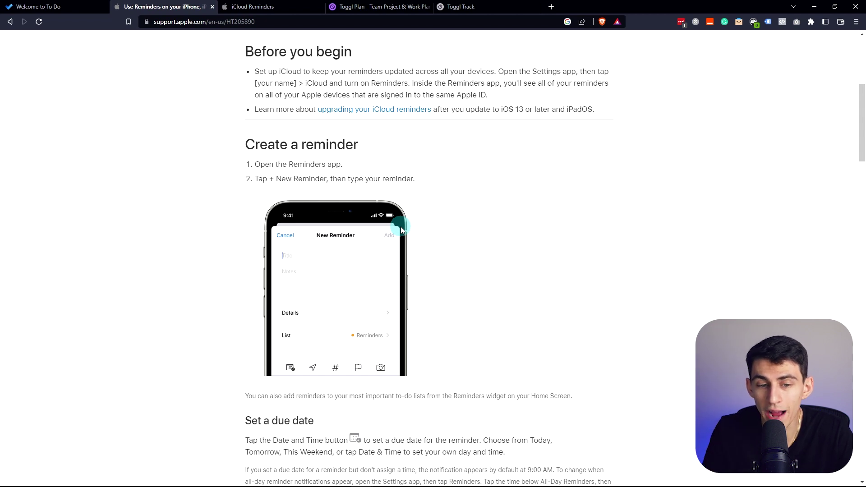
click(271, 6)
Step: Add an 'Example to do' reminder with the note 'sub notes' to the To do list
right_click(111, 91)
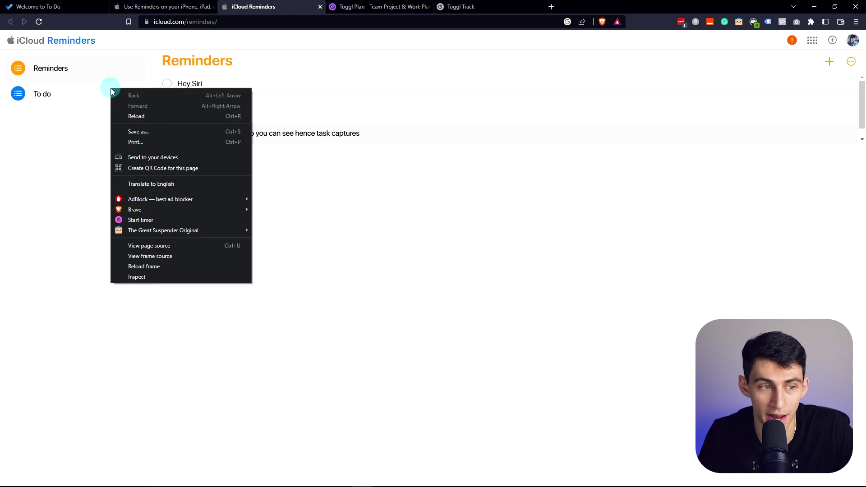
click(81, 91)
click(57, 68)
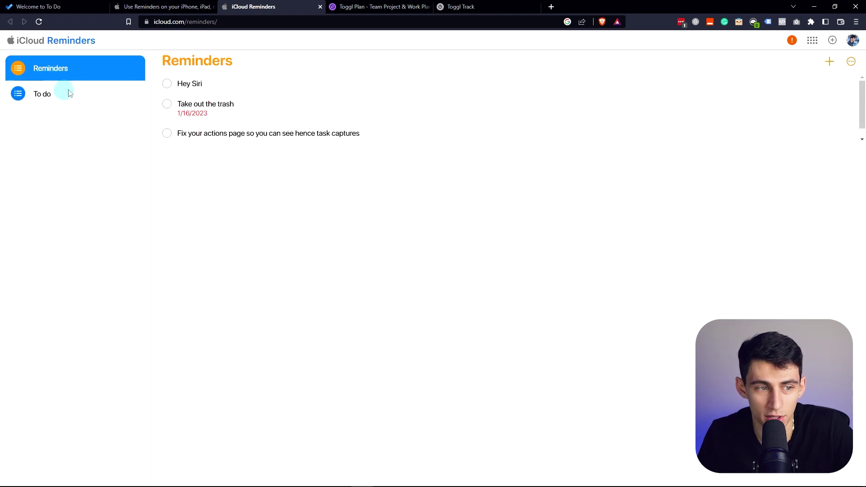
click(74, 89)
click(830, 62)
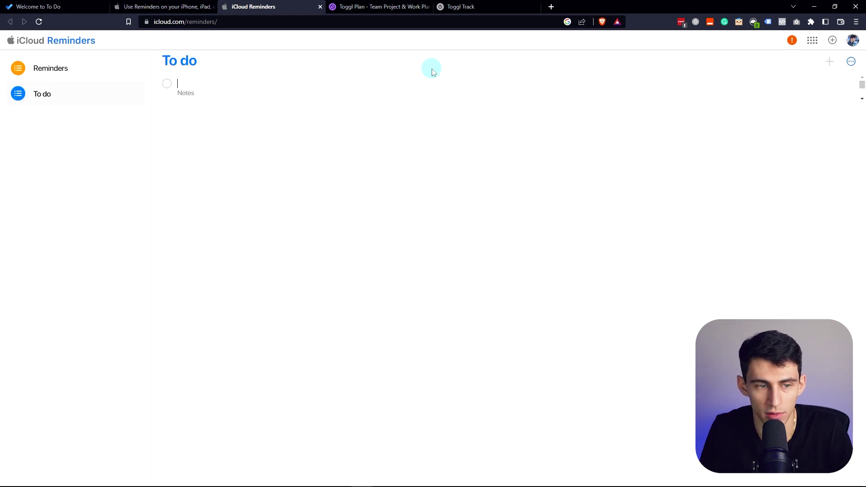
text(Example to do)
click(208, 95)
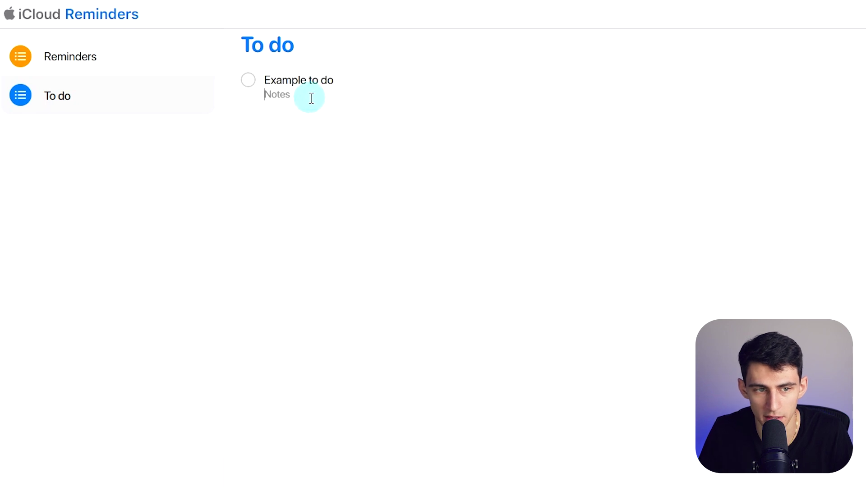
text(sub notes)
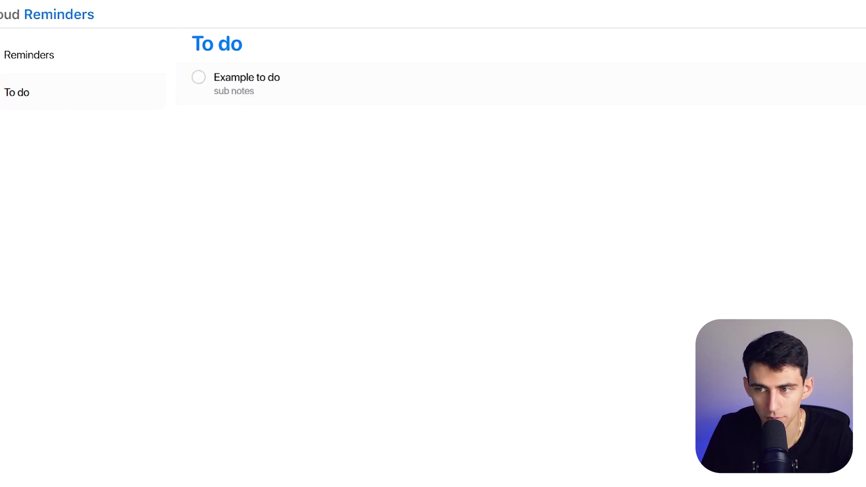
Step: Review the To do list's colour and icon options in List Info, closing without changes
click(853, 41)
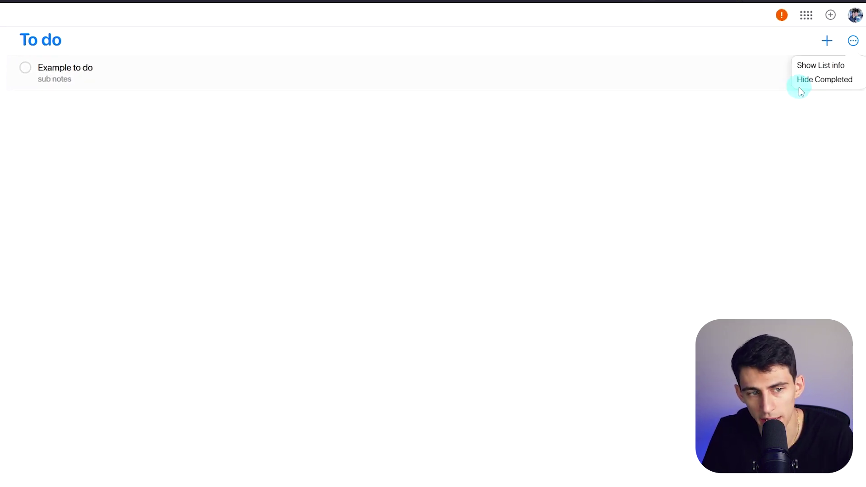
click(800, 85)
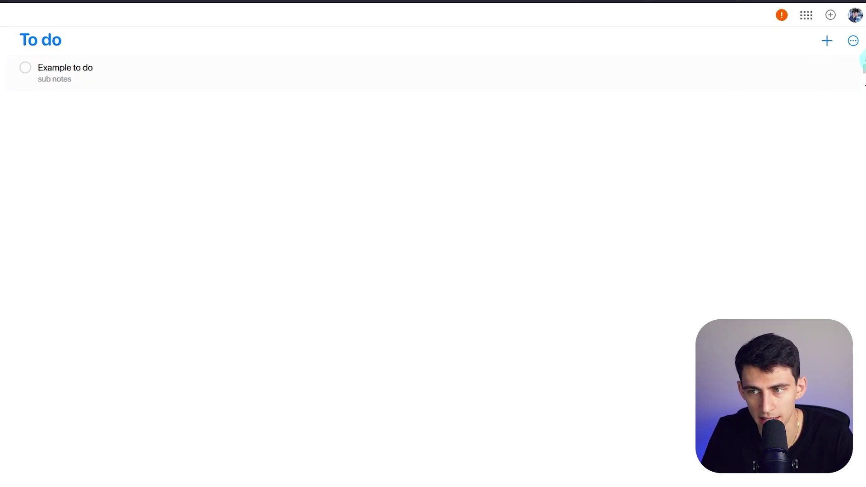
click(853, 40)
click(809, 68)
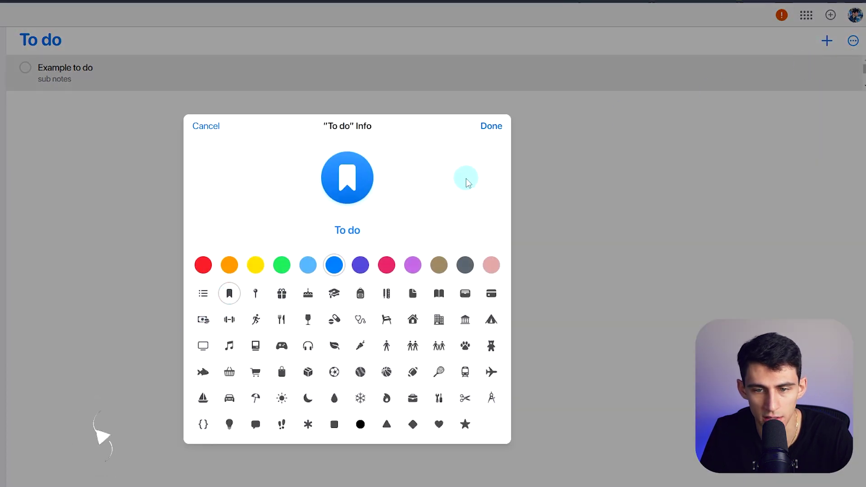
click(491, 126)
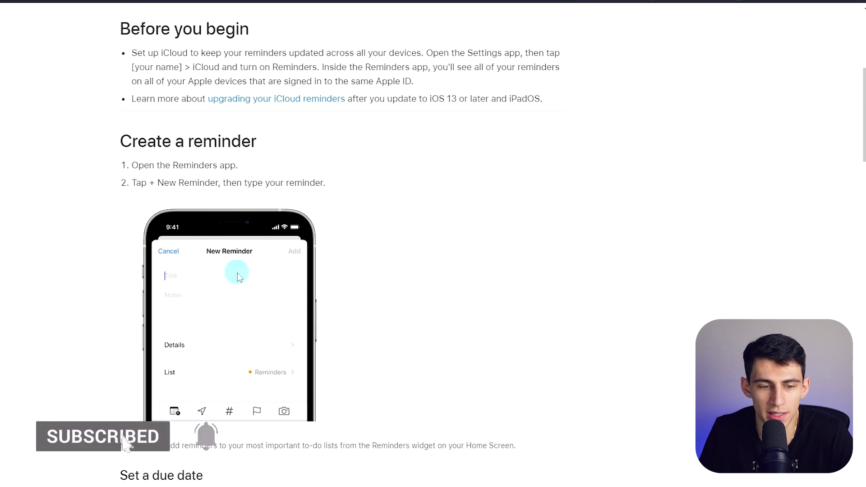
Step: Read the Reminders guide from due dates down to subtasks, then leave the support page
scroll(241, 274, down, 5)
scroll(241, 274, down, 3)
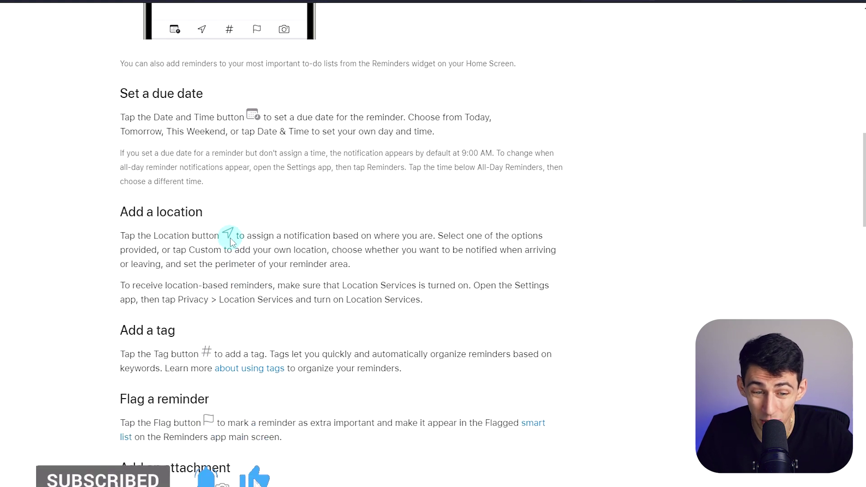
scroll(230, 241, down, 3)
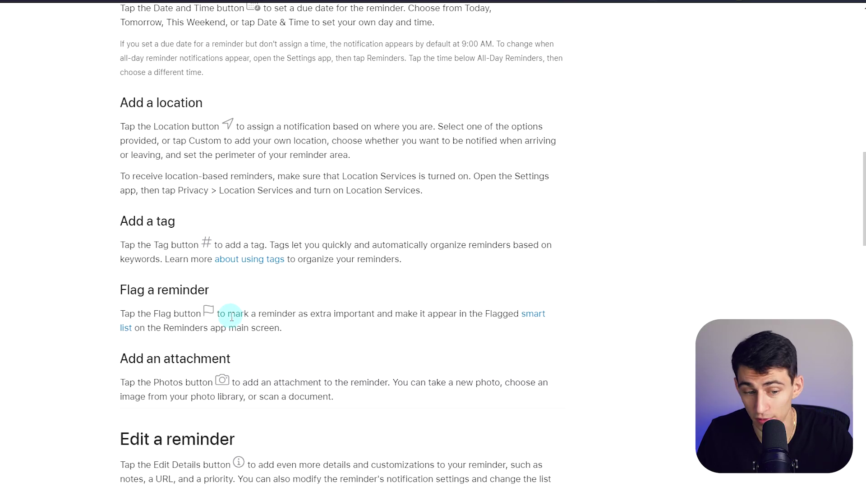
scroll(286, 316, down, 10)
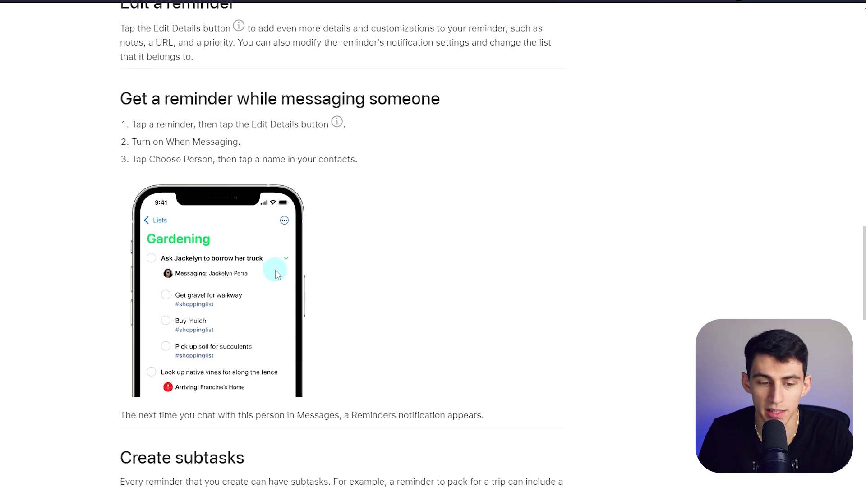
scroll(277, 271, down, 2)
scroll(277, 271, up, 2)
scroll(277, 271, down, 1)
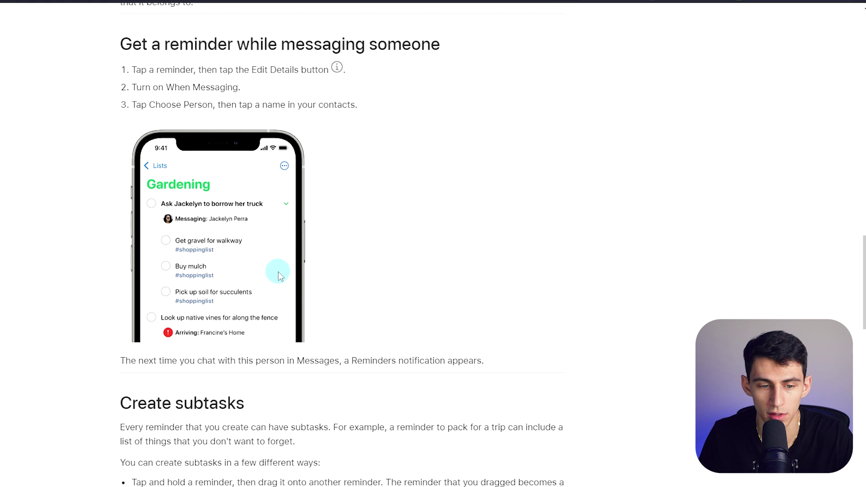
scroll(281, 277, down, 1)
click(260, 31)
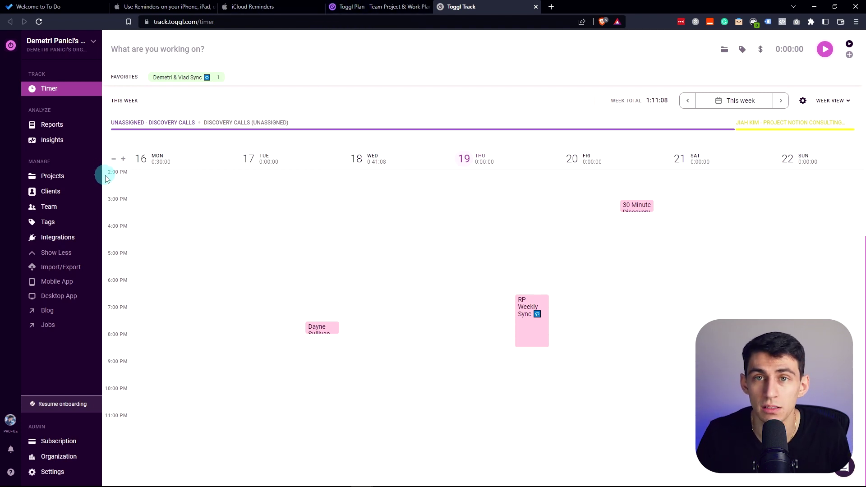
Step: Copy the RP Weekly Sync event into Tuesday's timesheet as a 30-minute time entry
click(532, 311)
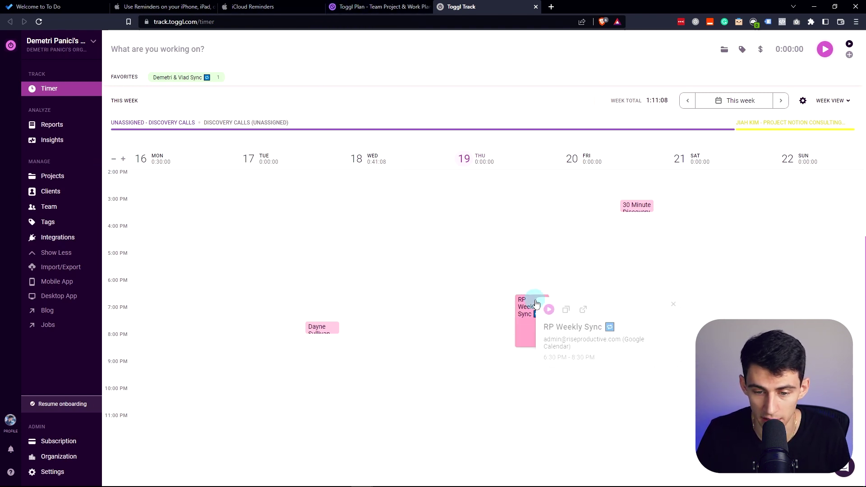
click(567, 308)
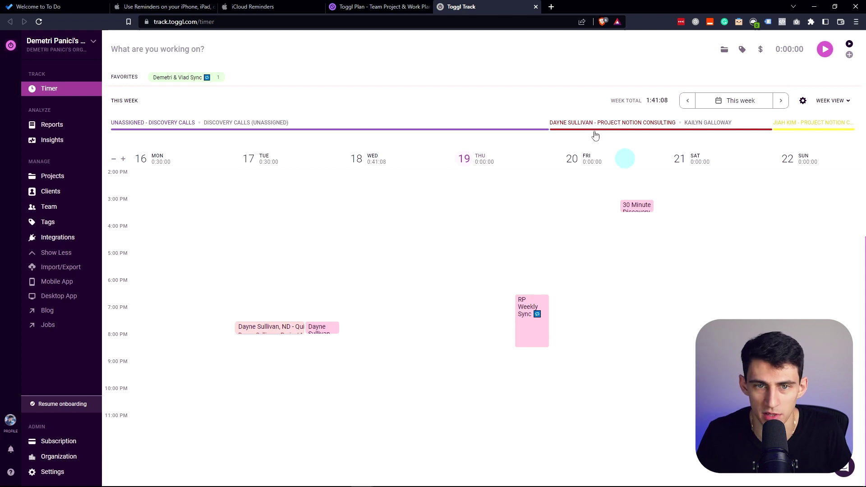
Step: Switch to the Toggl Plan page and scroll through its homepage
click(399, 5)
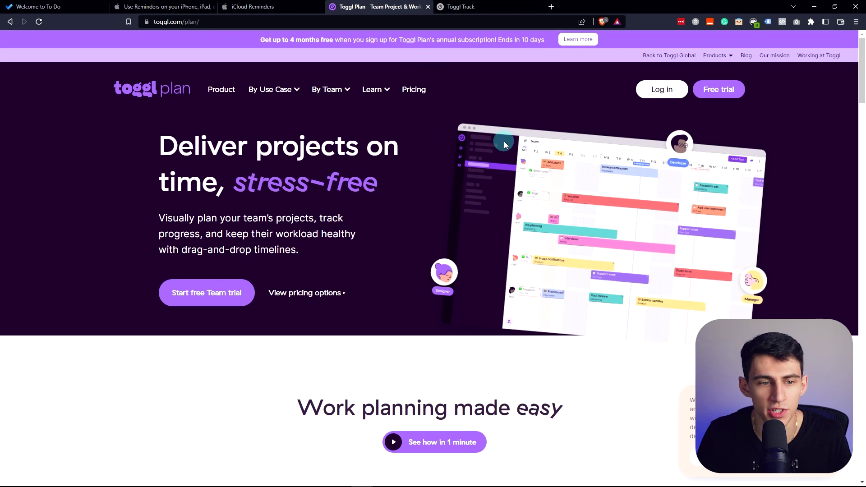
scroll(518, 146, down, 1)
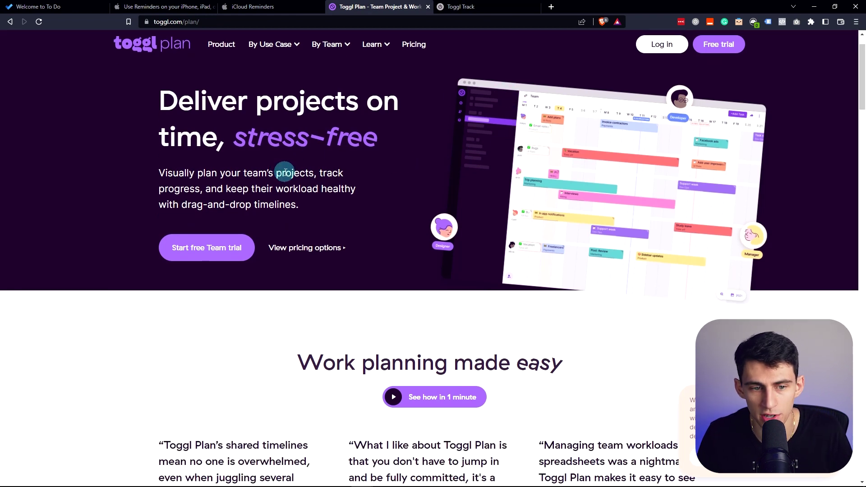
scroll(285, 172, down, 6)
scroll(438, 224, up, 6)
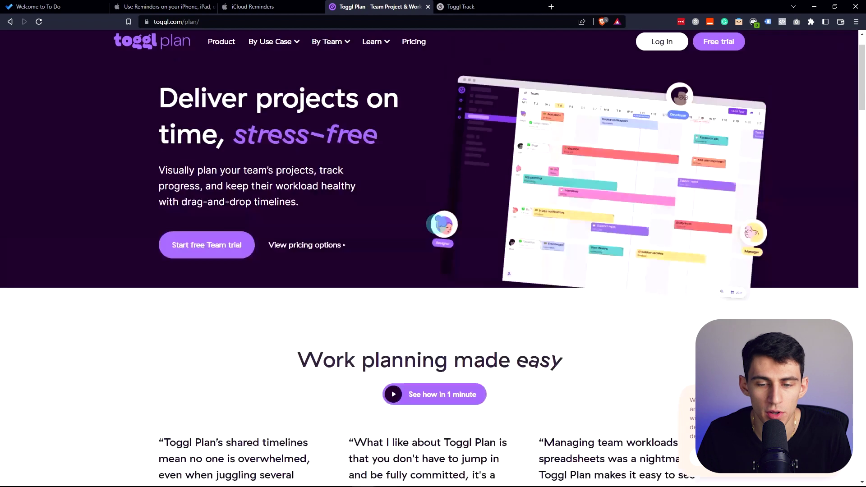
scroll(440, 224, up, 1)
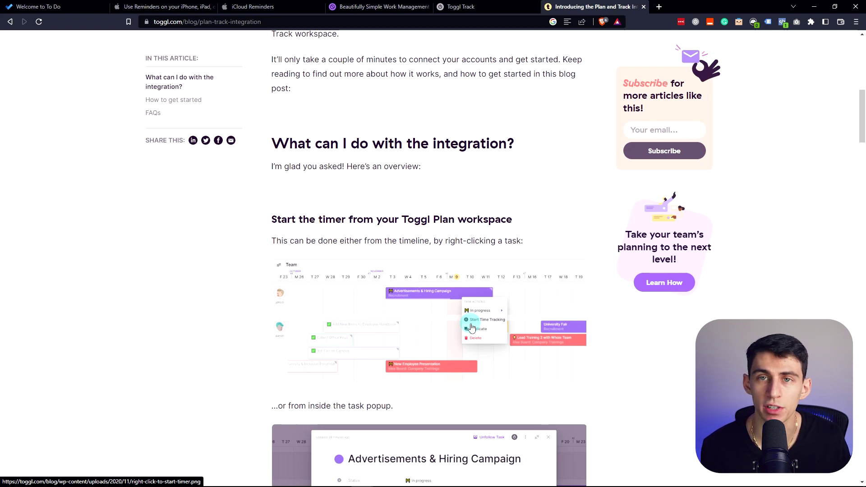
scroll(473, 327, down, 1)
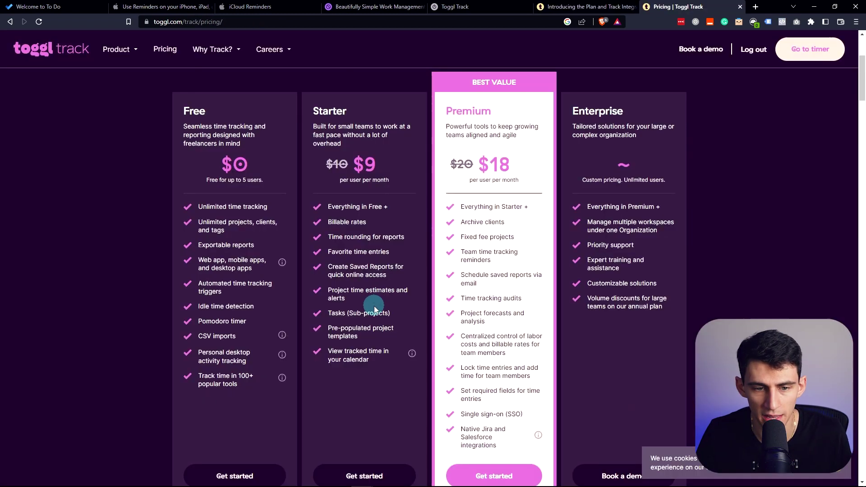